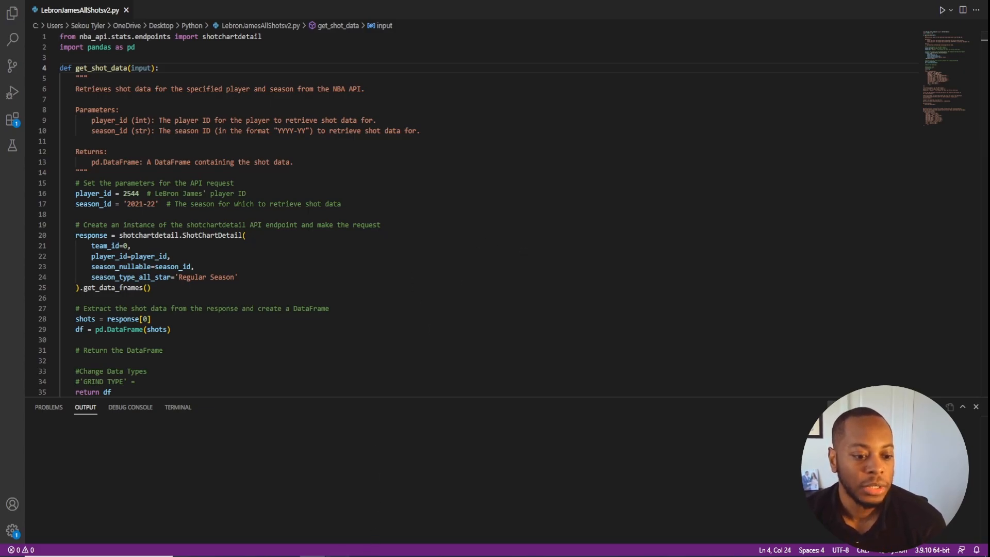
# Step: View the lebron_james_shot_data flow in Tableau Prep Builder and the matching data file in Excel
pyautogui.click(338, 556)
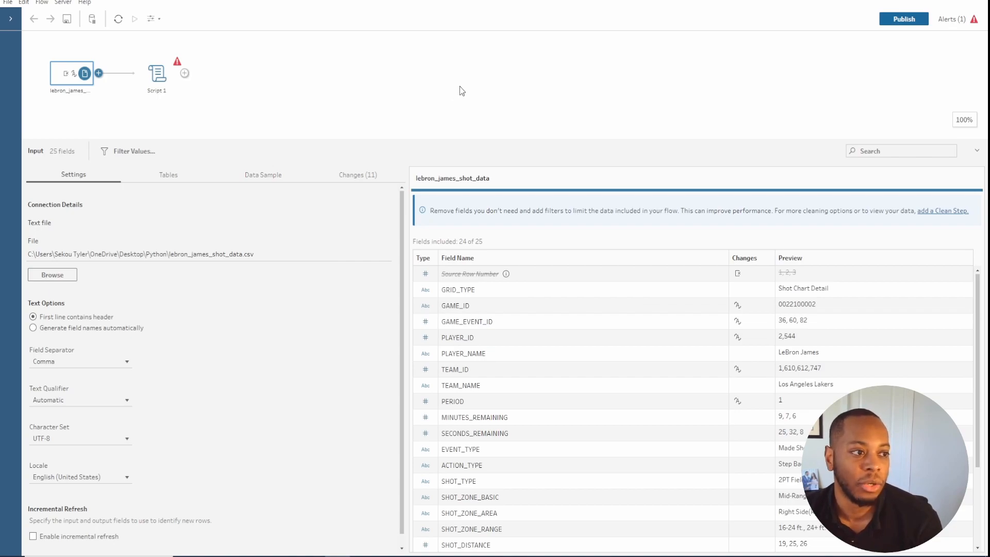
pyautogui.click(388, 555)
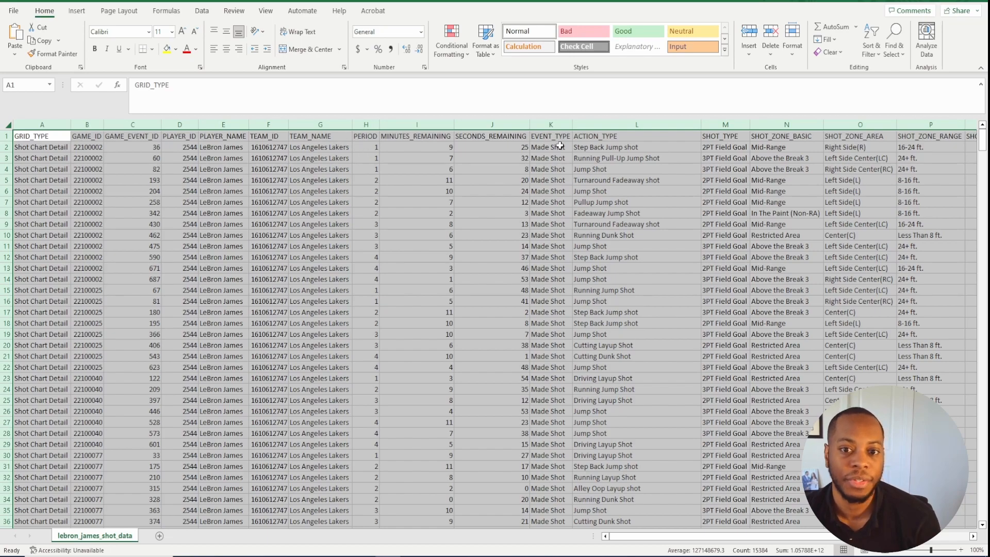
pyautogui.click(910, 1)
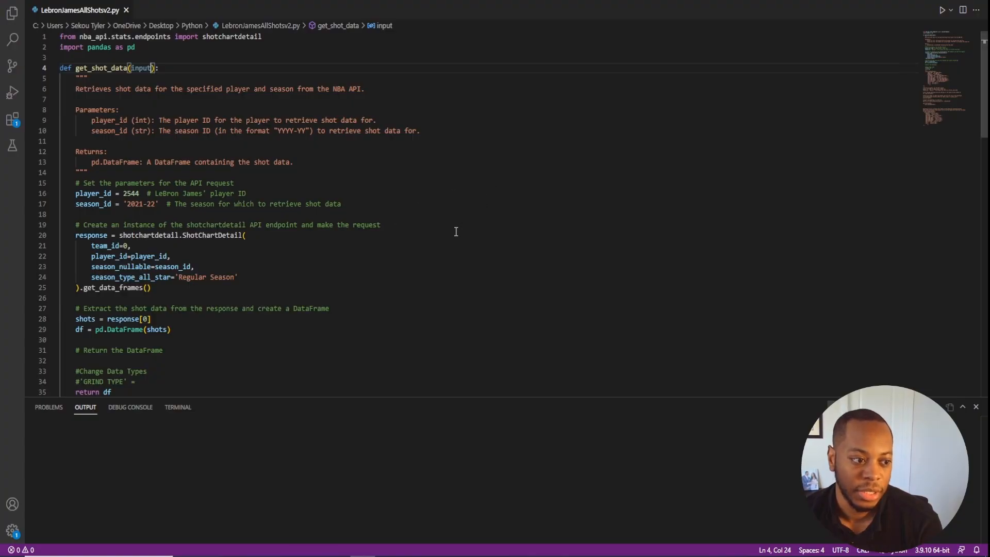
# Step: Read through the LebronJamesAllShotsv2.py script in VS Code, from get_shot_data to the commented-out DataFrame export section
pyautogui.scroll(-4, 456, 231)
pyautogui.scroll(1, 455, 232)
pyautogui.scroll(-5, 455, 232)
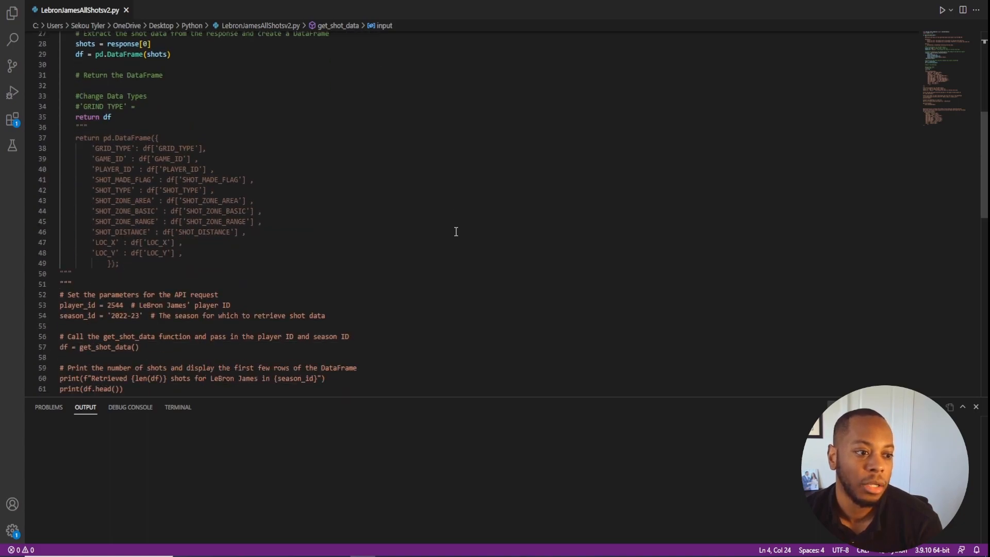
pyautogui.scroll(3, 459, 225)
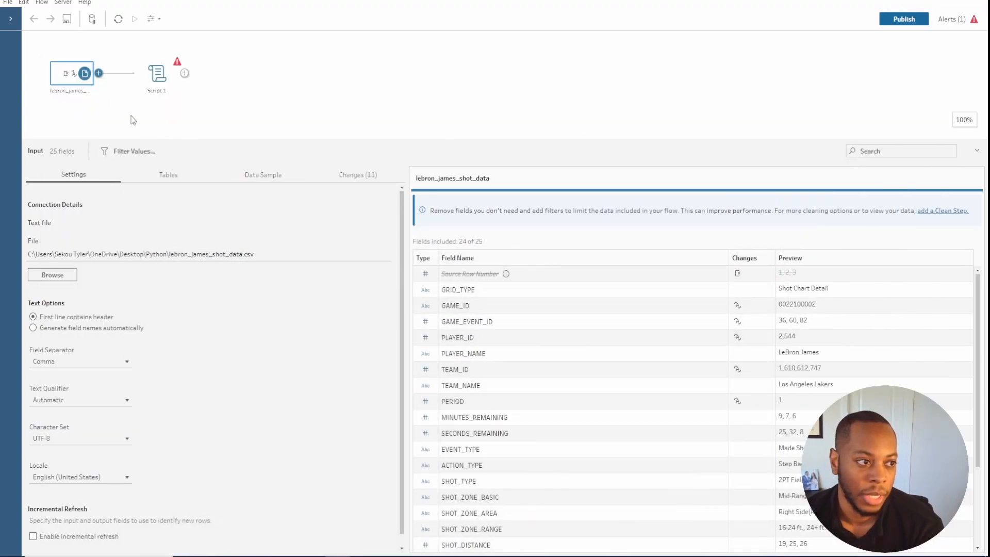
# Step: Check the field type changes on the lebron_james_shot_data input in Tableau Prep Builder and show the Script 1 step's settings
pyautogui.moveTo(73, 77)
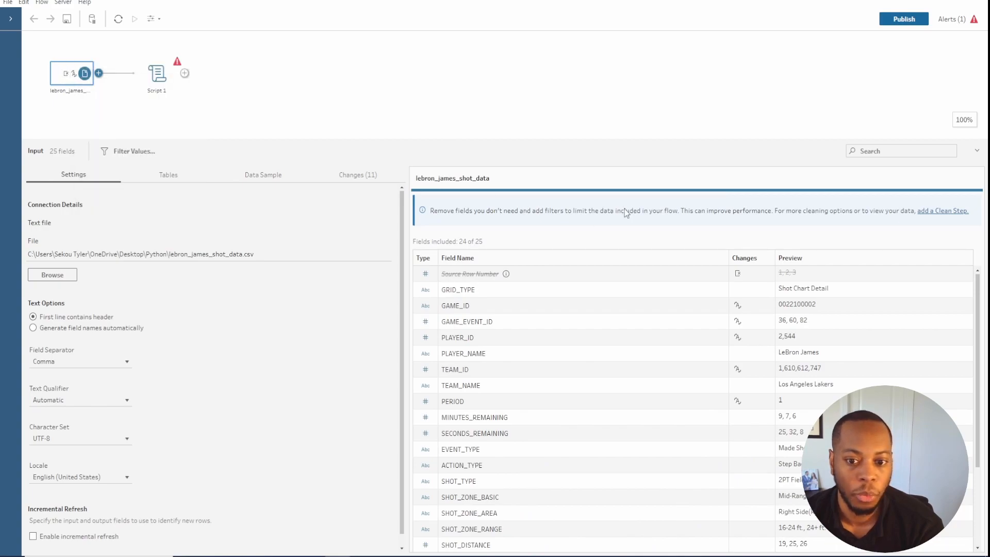
pyautogui.moveTo(740, 307)
pyautogui.moveTo(740, 323)
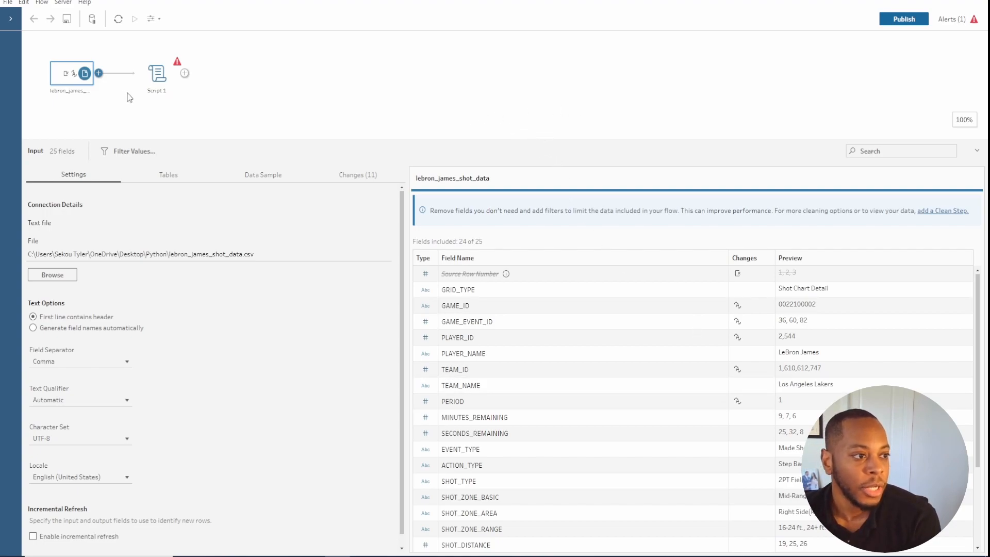
pyautogui.click(148, 78)
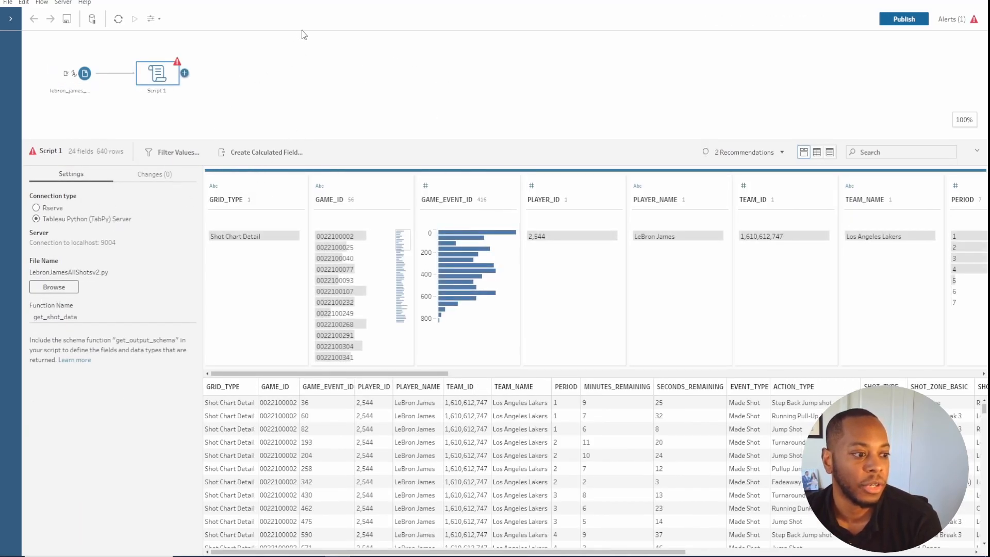
# Step: Start the TabPy server with the tabpy command in a Command Prompt window and close that window
pyautogui.press('super')
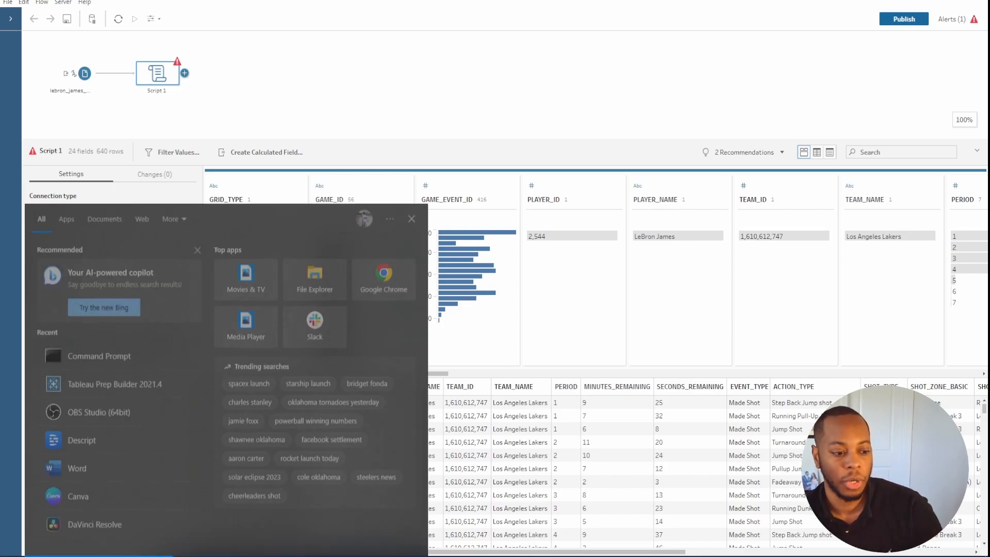
pyautogui.write('cmd')
pyautogui.press('Return')
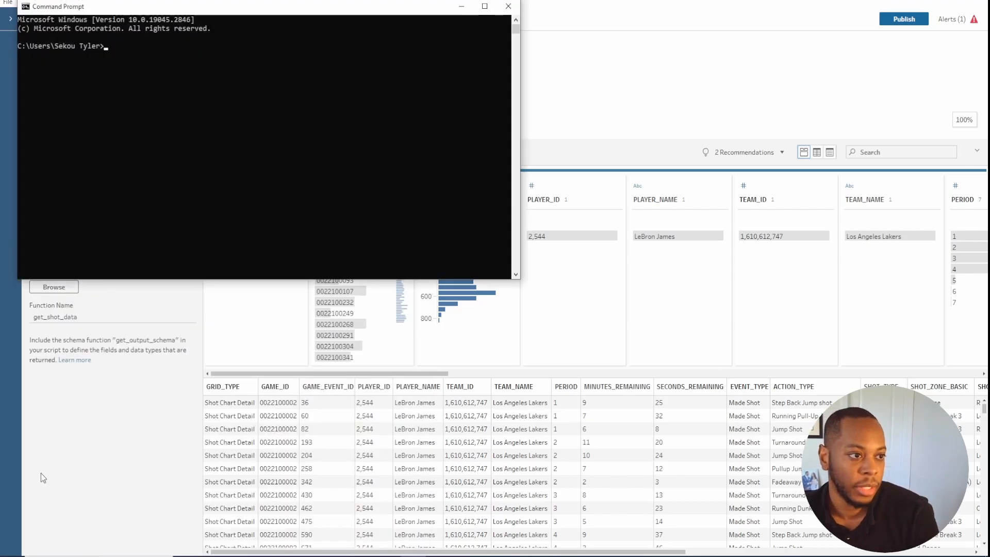
pyautogui.write('tab')
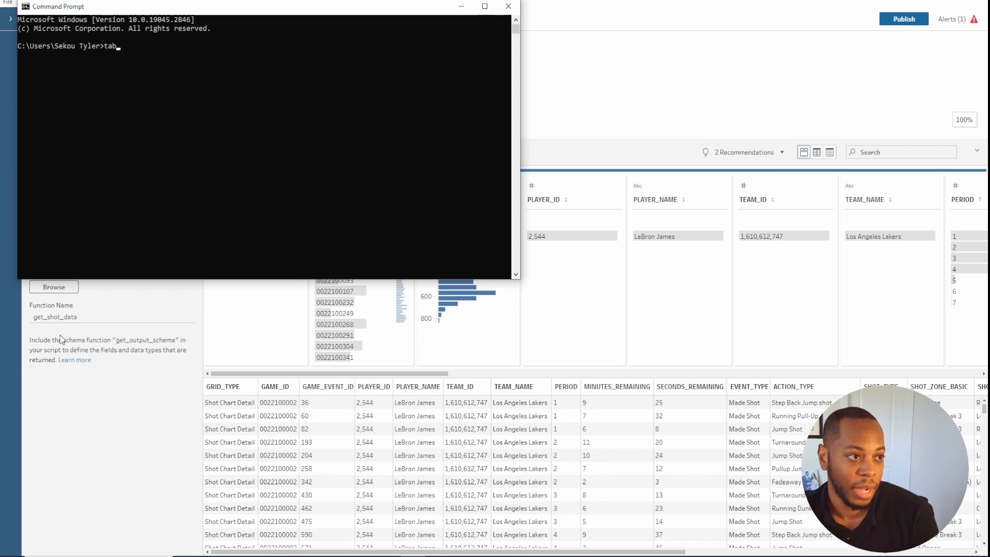
pyautogui.write('opyu')
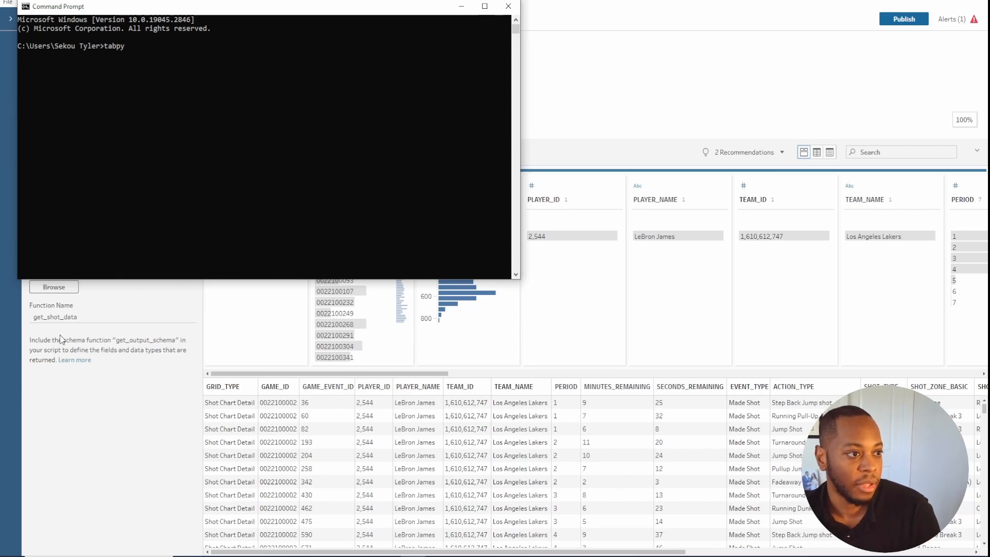
pyautogui.press('Return')
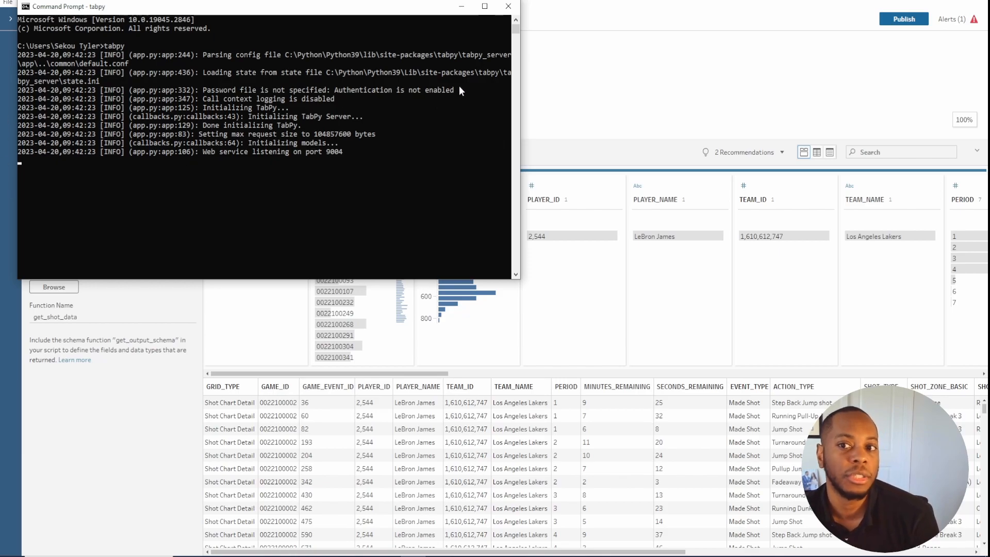
pyautogui.click(507, 10)
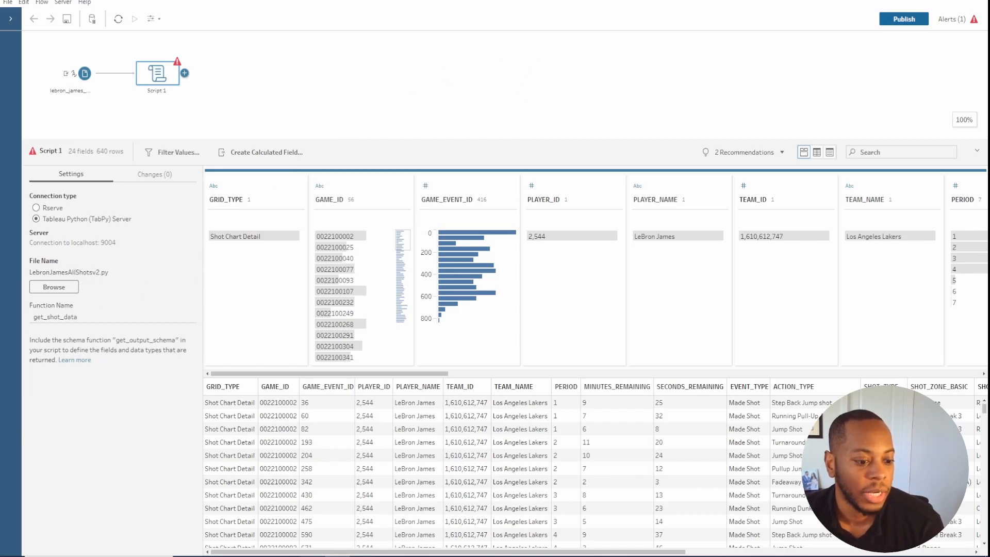
# Step: Switch to VS Code and review the get_shot_data(input) function definition and its API request parameters
pyautogui.click(363, 556)
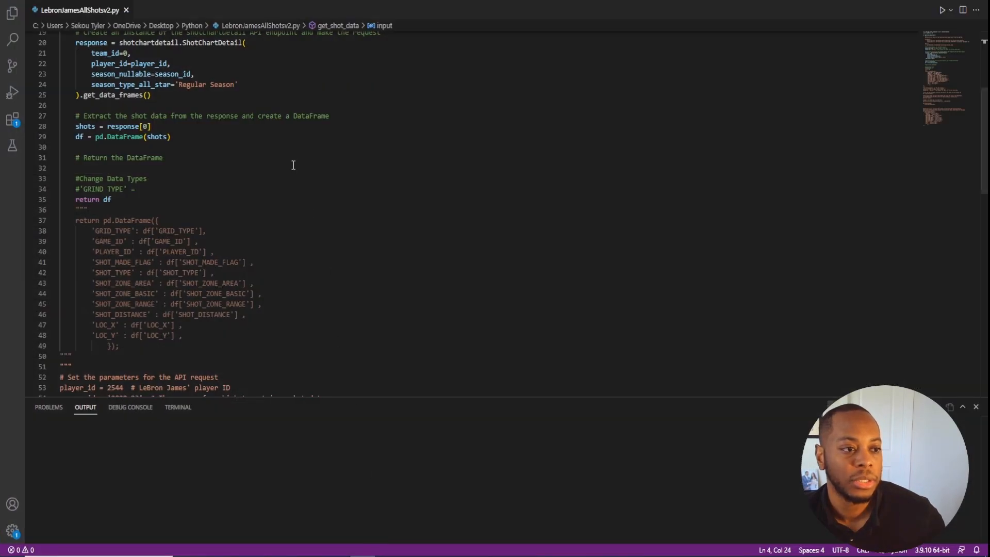
pyautogui.scroll(10, 311, 227)
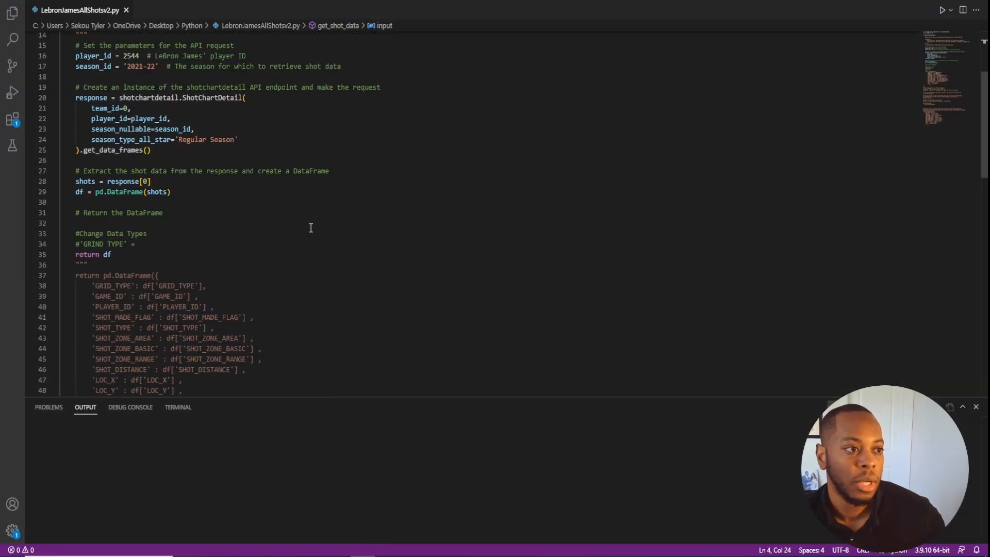
pyautogui.scroll(1, 311, 228)
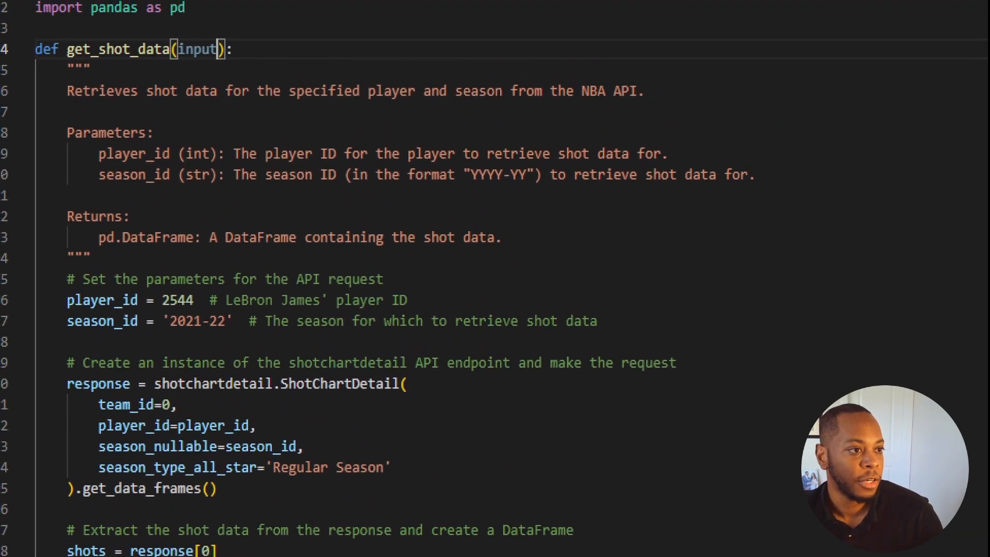
pyautogui.moveTo(68, 57); pyautogui.dragTo(157, 61)
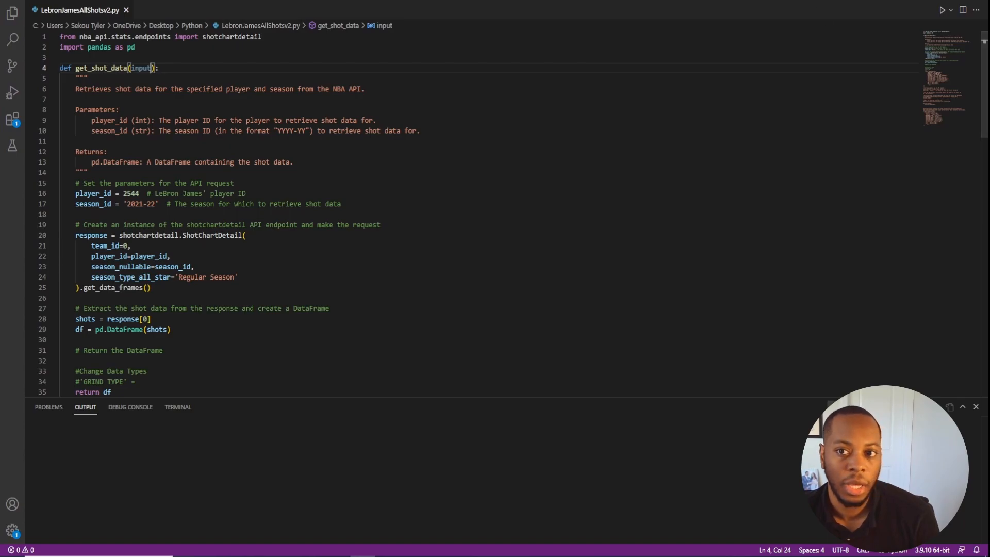
# Step: Switch to Tableau Prep Builder, reload the Script 1 step and examine its error in the flow's alerts
pyautogui.click(337, 556)
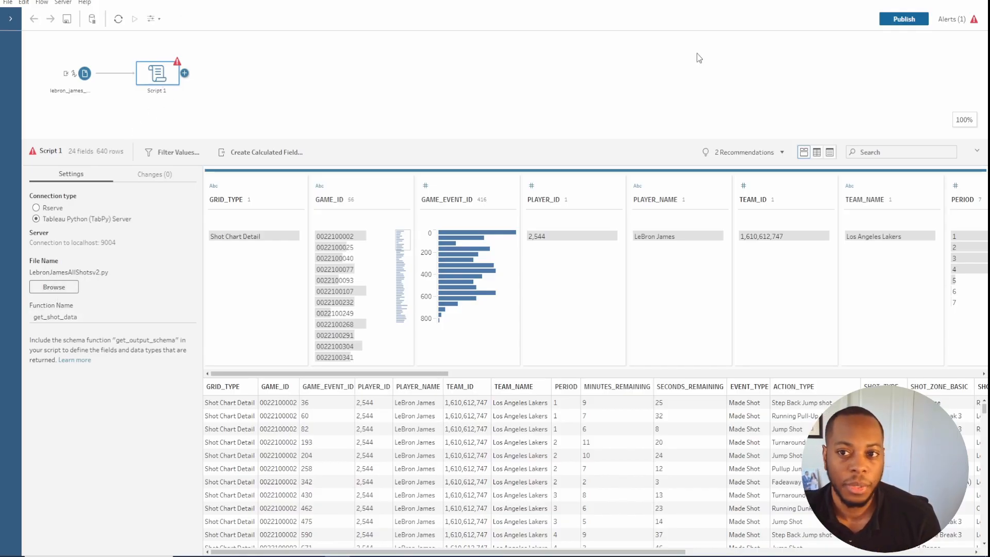
pyautogui.click(961, 21)
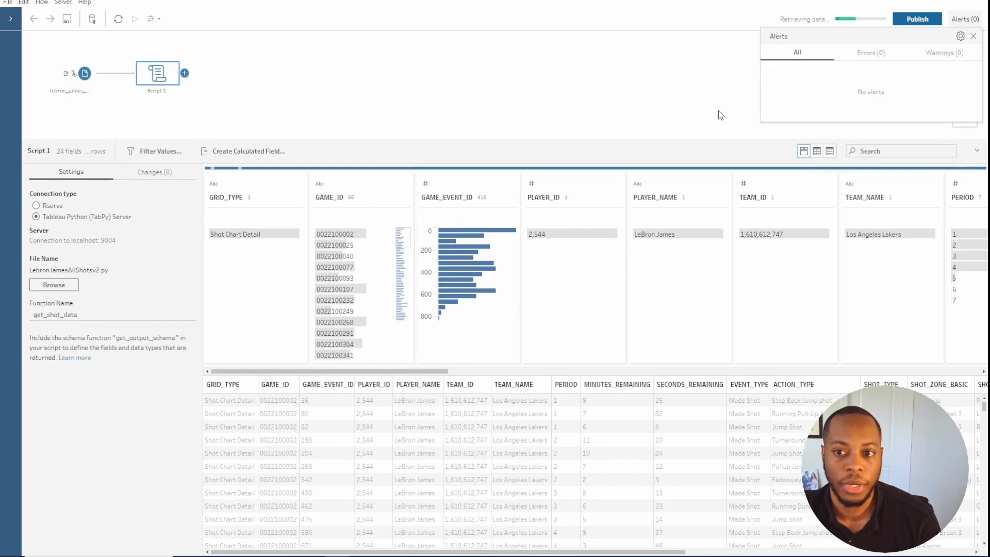
pyautogui.click(637, 105)
pyautogui.click(958, 22)
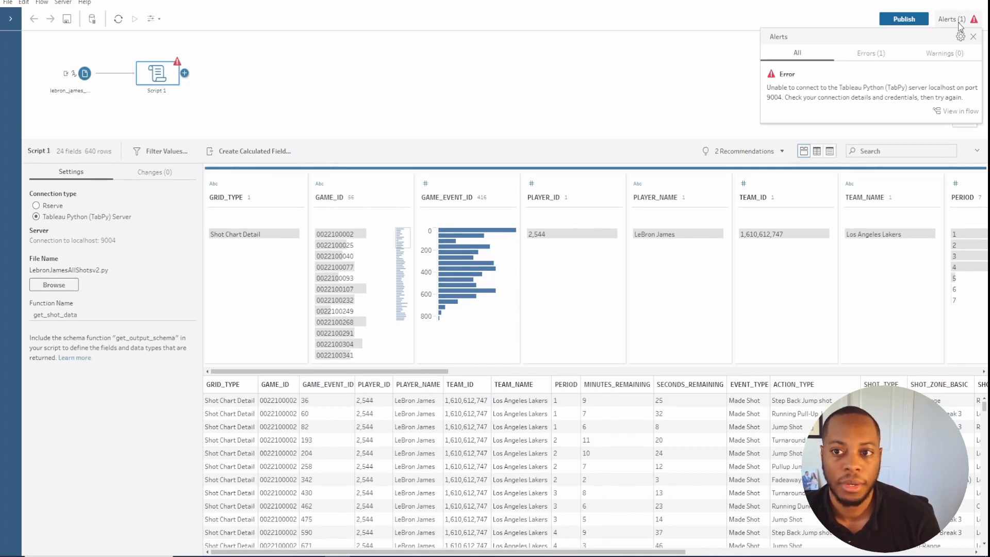
pyautogui.click(55, 92)
pyautogui.click(157, 74)
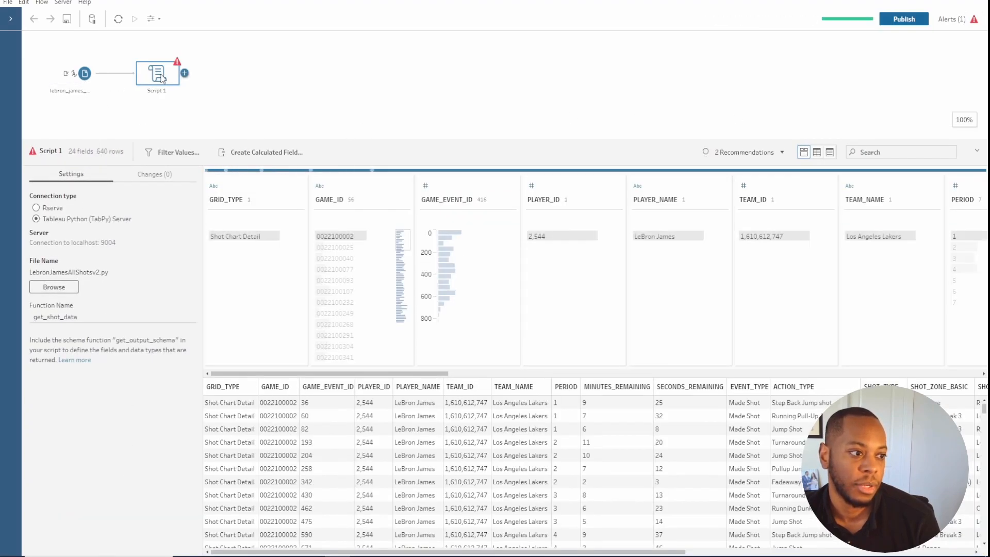
pyautogui.click(957, 22)
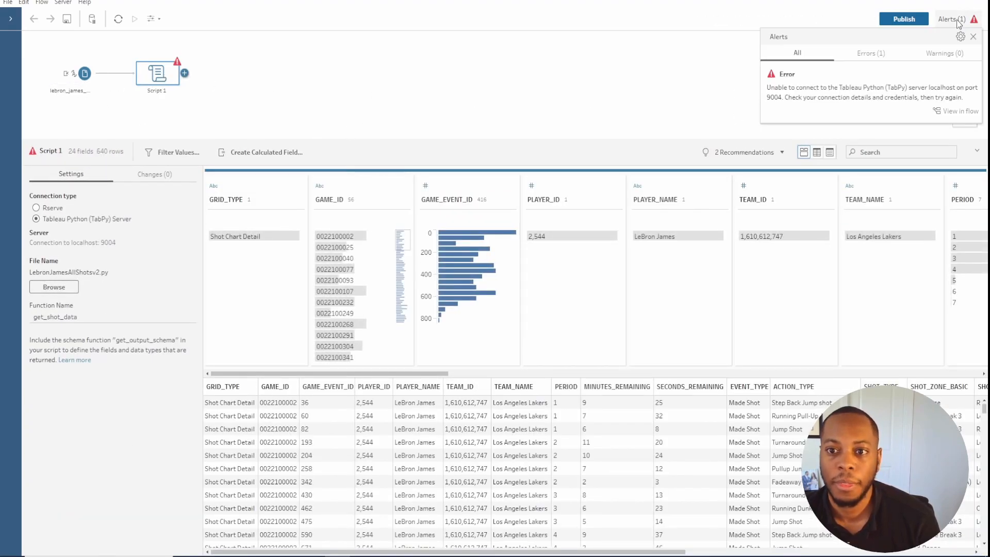
pyautogui.click(870, 54)
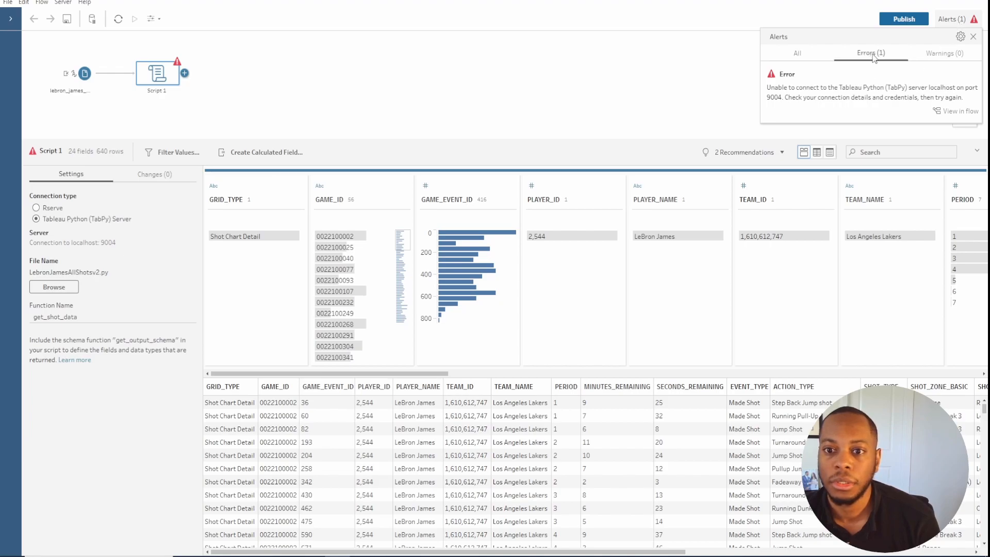
pyautogui.click(611, 97)
# Step: Start the TabPy server with the tabpy command in a new Command Prompt window and rerun the flow's Script 1 step
pyautogui.click(103, 555)
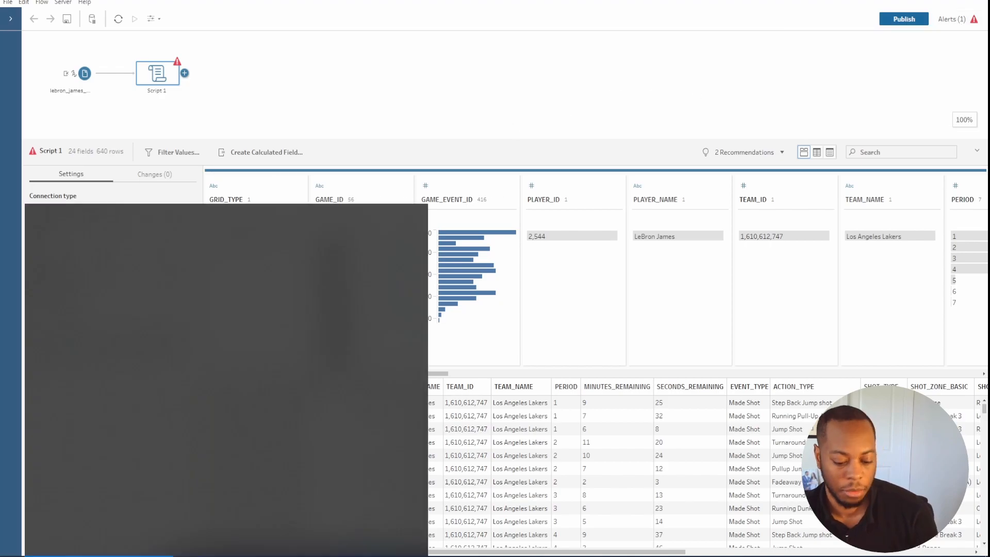
pyautogui.write('cmd')
pyautogui.press('Return')
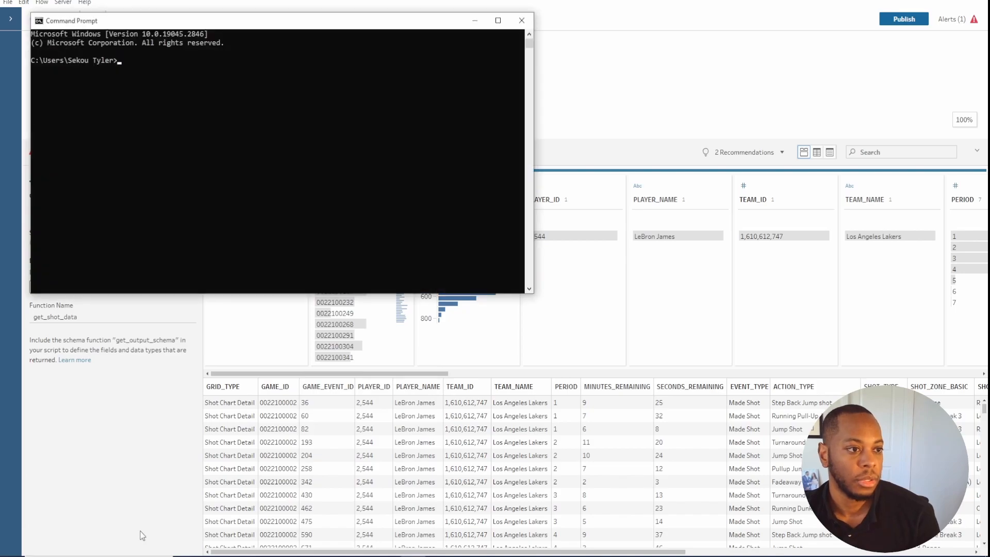
pyautogui.write('tabpy')
pyautogui.press('Return')
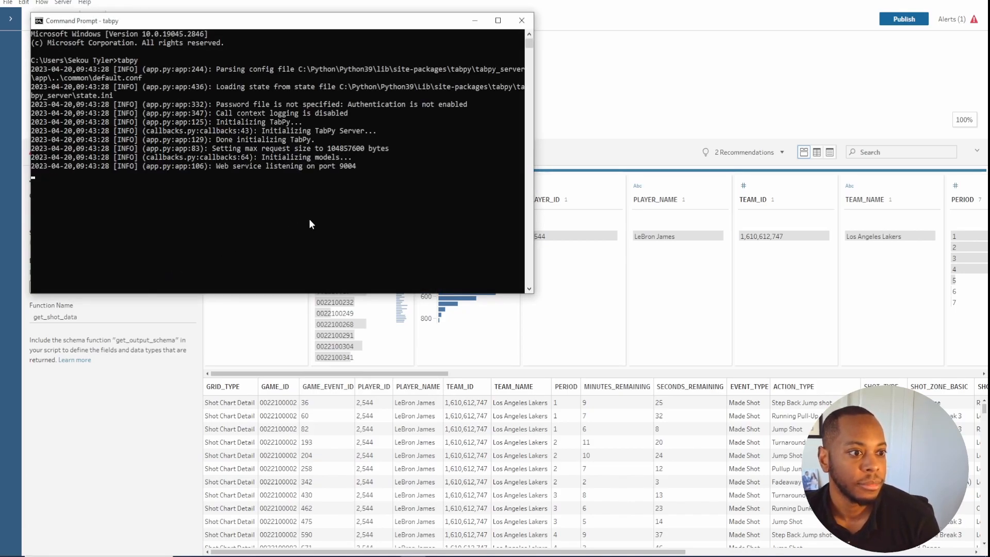
pyautogui.moveTo(344, 20); pyautogui.dragTo(640, 97)
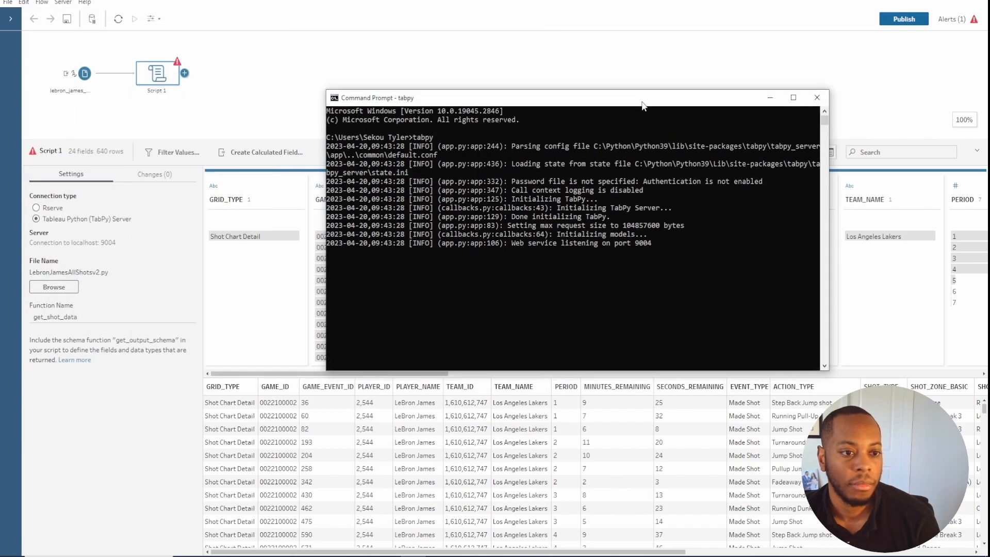
pyautogui.click(728, 66)
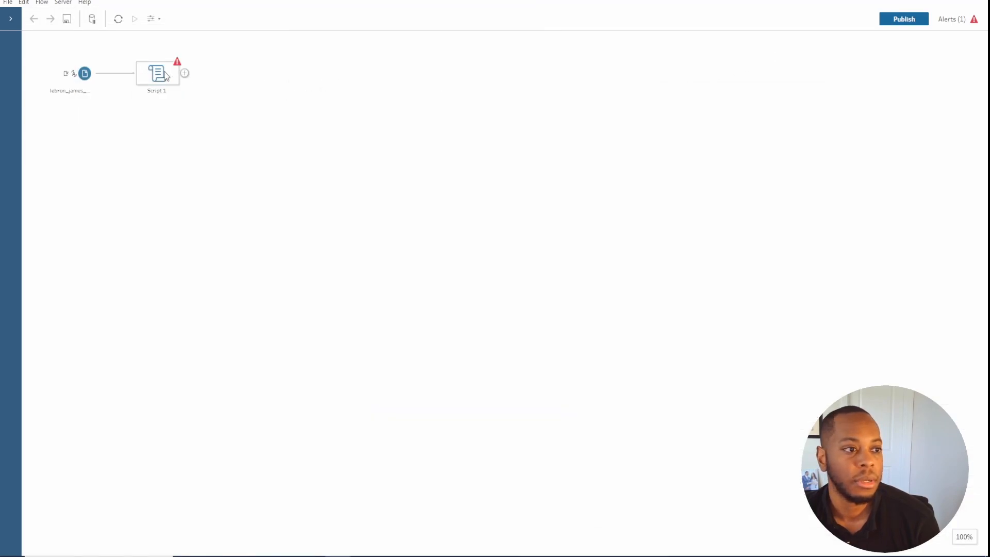
pyautogui.click(165, 76)
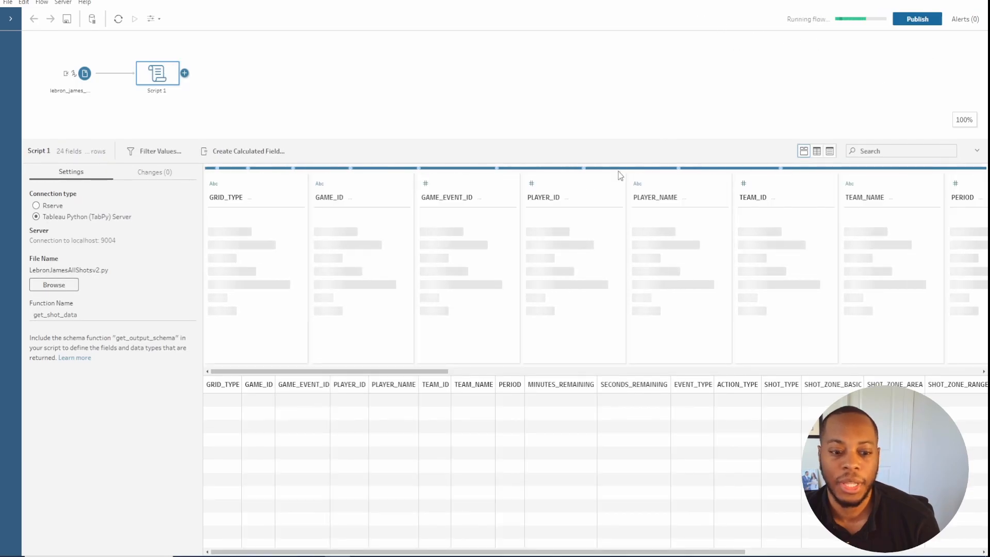
# Step: Examine the evaluated get_shot_data script in the Command Prompt's TabPy log and return to the Script 1 step in the flow
pyautogui.click(413, 555)
pyautogui.scroll(-2, 569, 245)
pyautogui.scroll(15, 569, 244)
pyautogui.scroll(10, 487, 234)
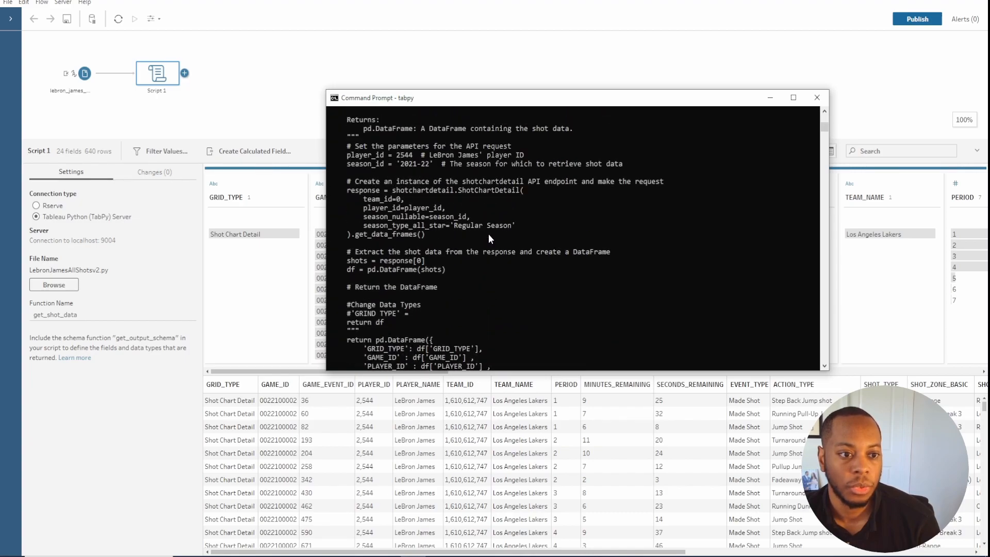
pyautogui.scroll(-1, 487, 234)
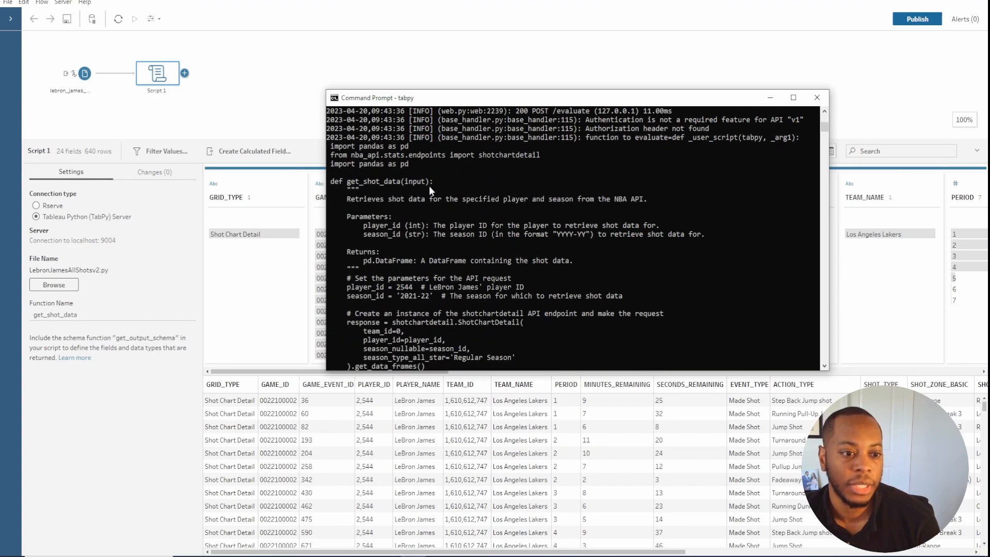
pyautogui.scroll(-20, 471, 289)
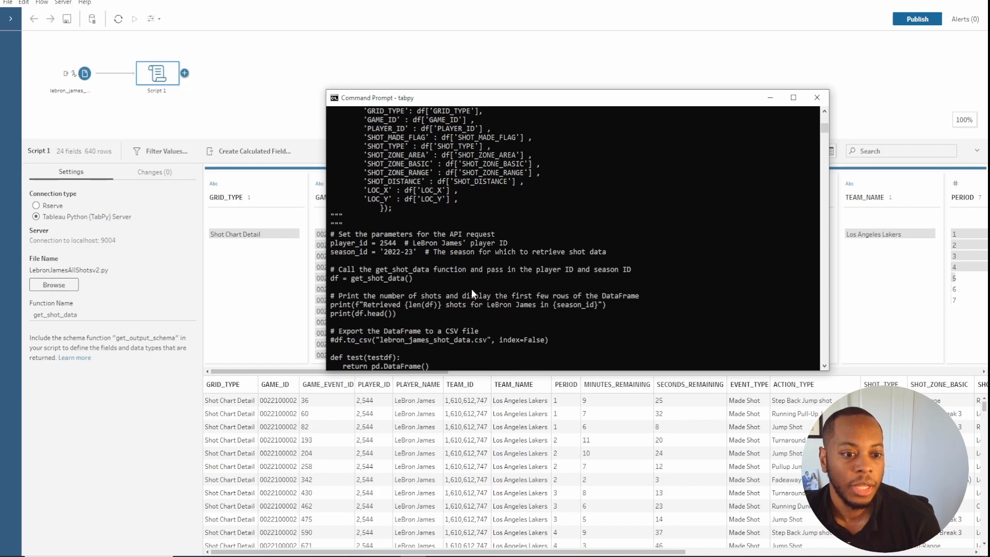
pyautogui.scroll(5, 475, 280)
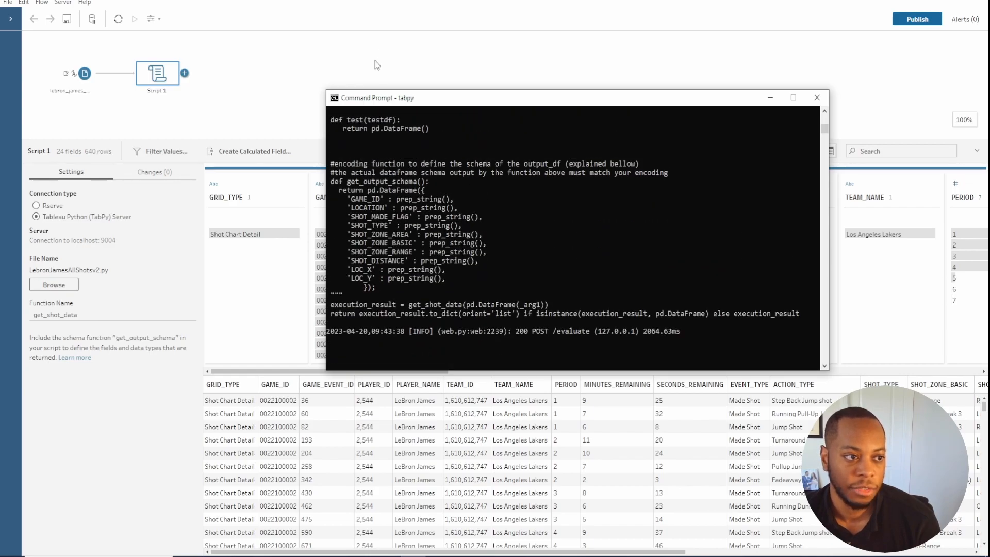
pyautogui.click(508, 73)
pyautogui.click(157, 73)
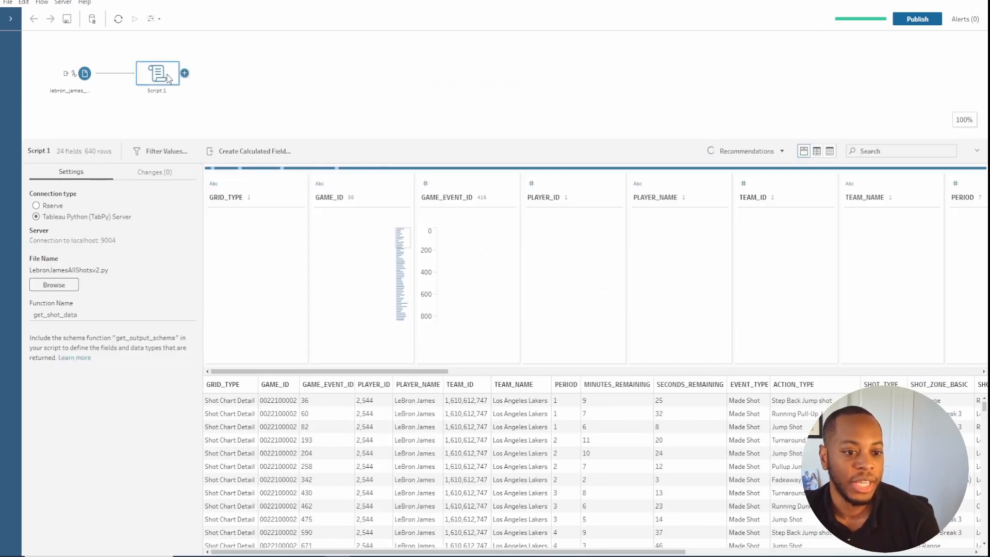
# Step: Switch to VS Code, set season_id in the get_shot_data function to '2022-23' and save LebronJamesAllShotsv2.py
pyautogui.moveTo(399, 551); pyautogui.dragTo(718, 545)
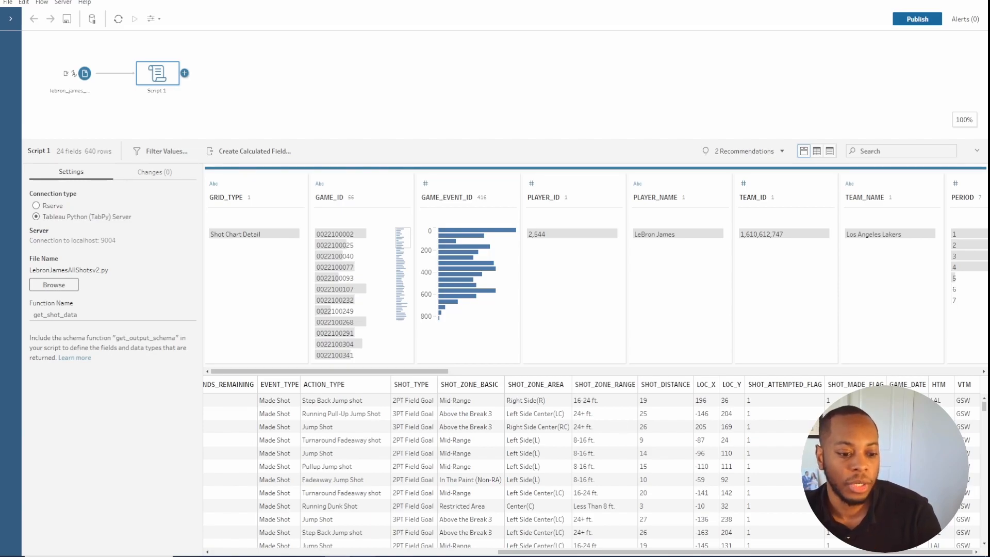
pyautogui.click(364, 555)
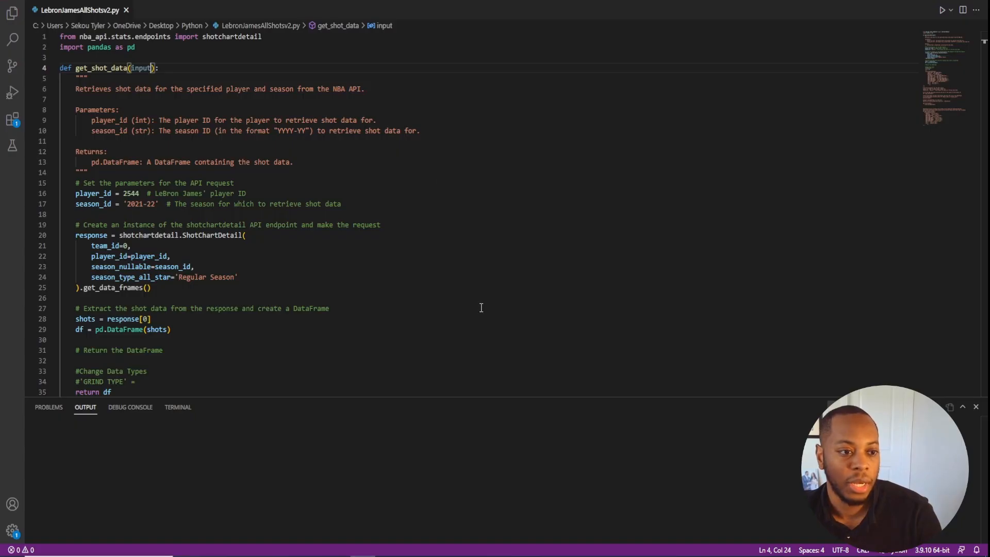
pyautogui.click(144, 204)
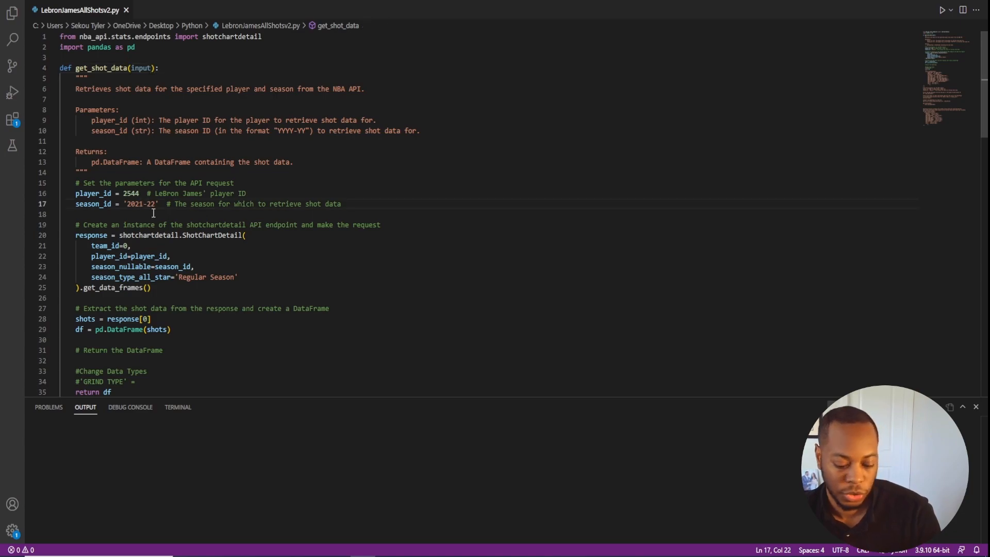
pyautogui.press('BackSpace')
pyautogui.write('2')
pyautogui.press('Right')
pyautogui.press('Right')
pyautogui.press('Right')
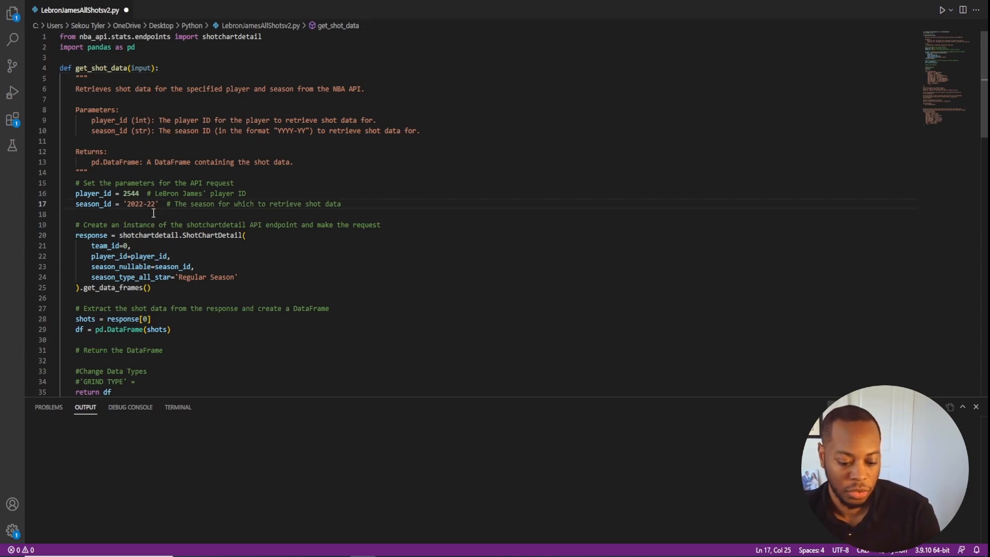
pyautogui.press('BackSpace')
pyautogui.write('3')
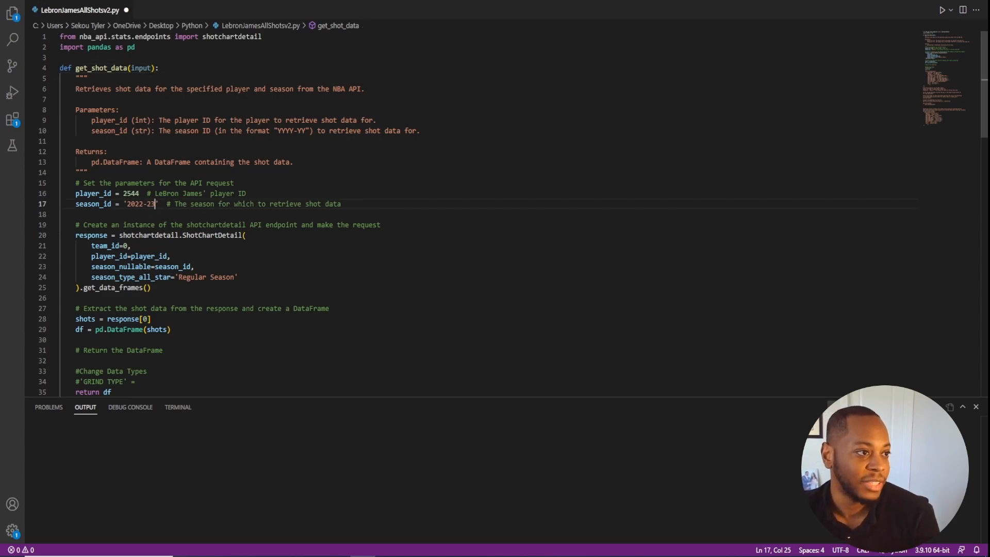
pyautogui.hotkey('alt', 'f')
pyautogui.click(48, 165)
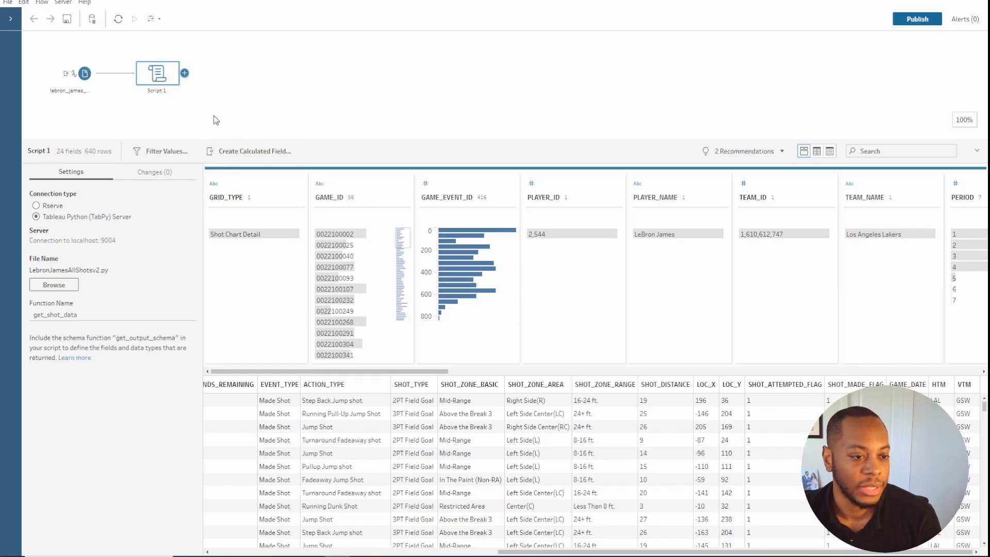
# Step: Switch to Tableau Prep Builder, rerun the Script 1 step and examine the returned shot rows through the last columns
pyautogui.click(228, 101)
pyautogui.click(161, 78)
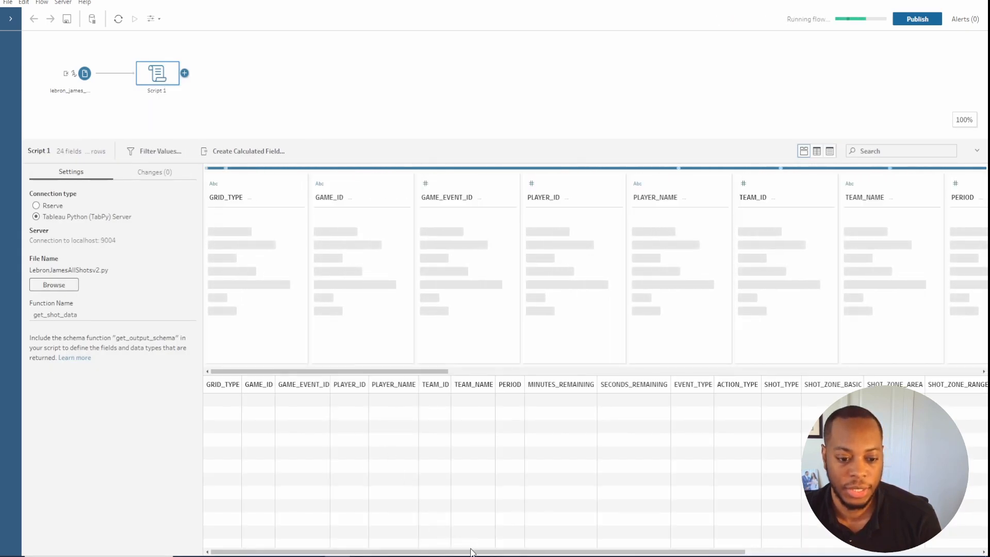
pyautogui.moveTo(470, 551); pyautogui.dragTo(748, 539)
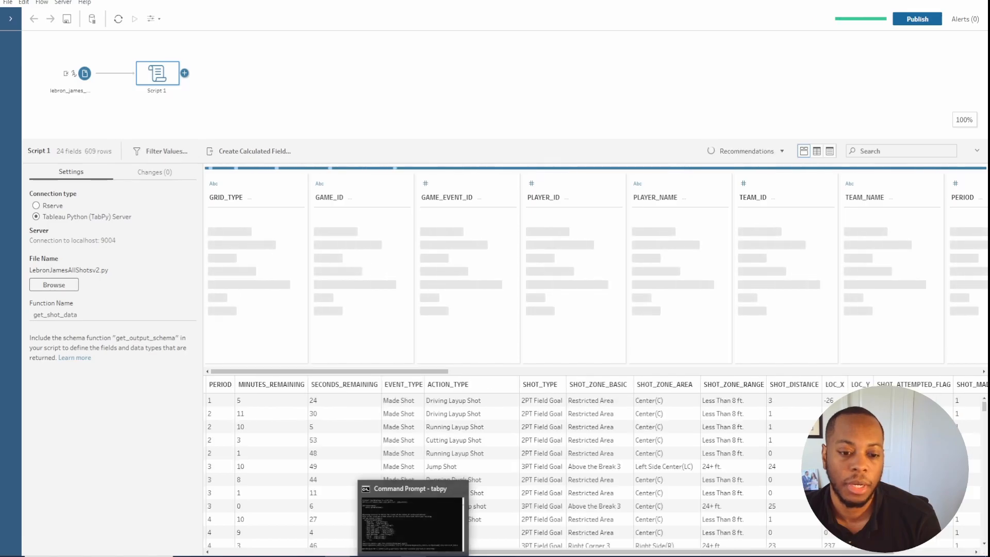
pyautogui.moveTo(771, 553); pyautogui.dragTo(850, 553)
pyautogui.scroll(-10, 592, 469)
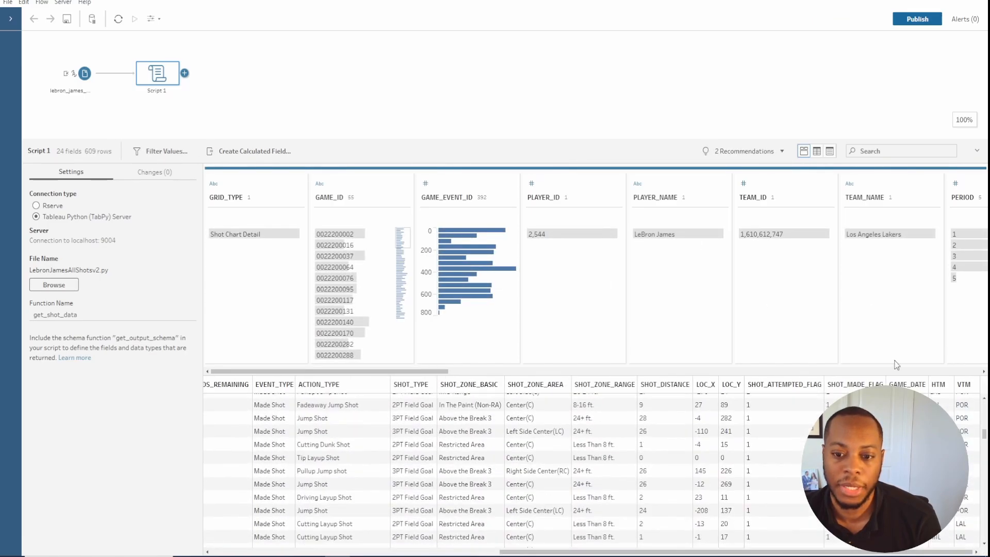